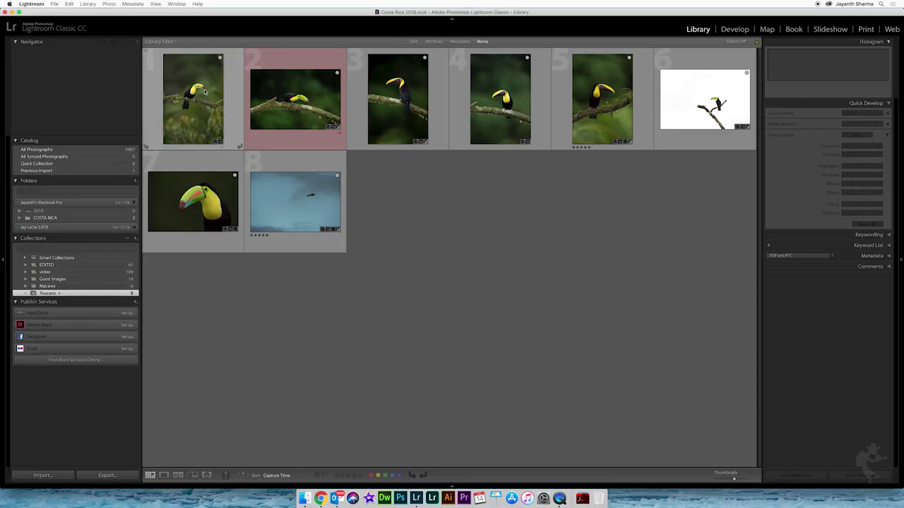
Step: Add the keywords 'toucan' and 'bird' to the first toucan photo in Loupe view
{"action": "key", "text": "e"}
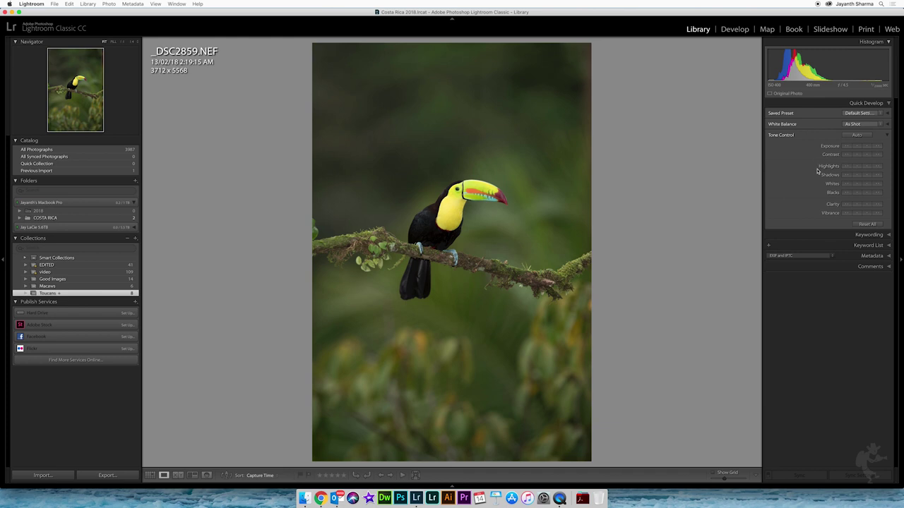
{"action": "left_click", "coordinate": [885, 238]}
{"action": "left_click", "coordinate": [797, 138]}
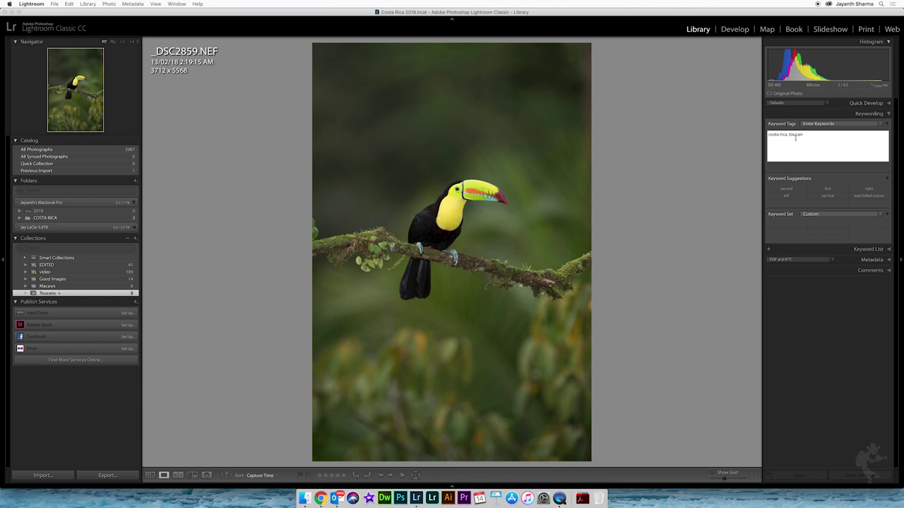
{"action": "key", "text": "Return"}
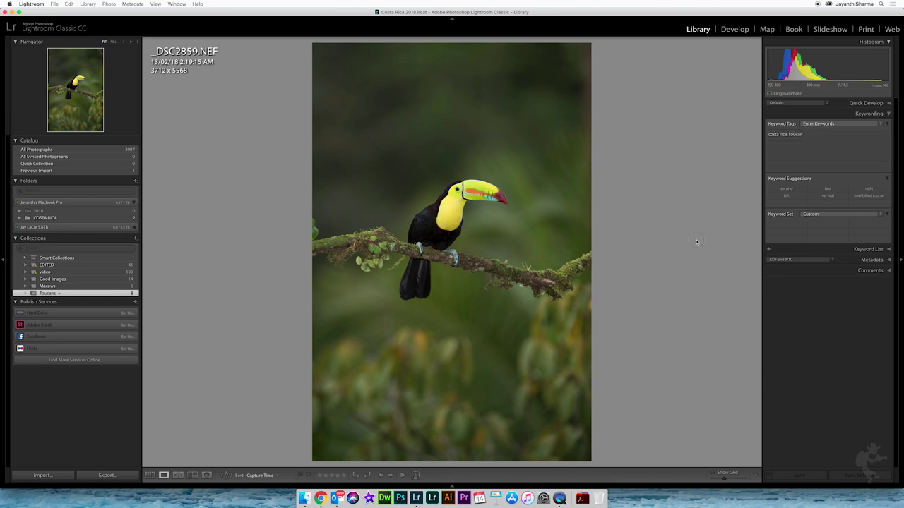
{"action": "left_click", "coordinate": [824, 139]}
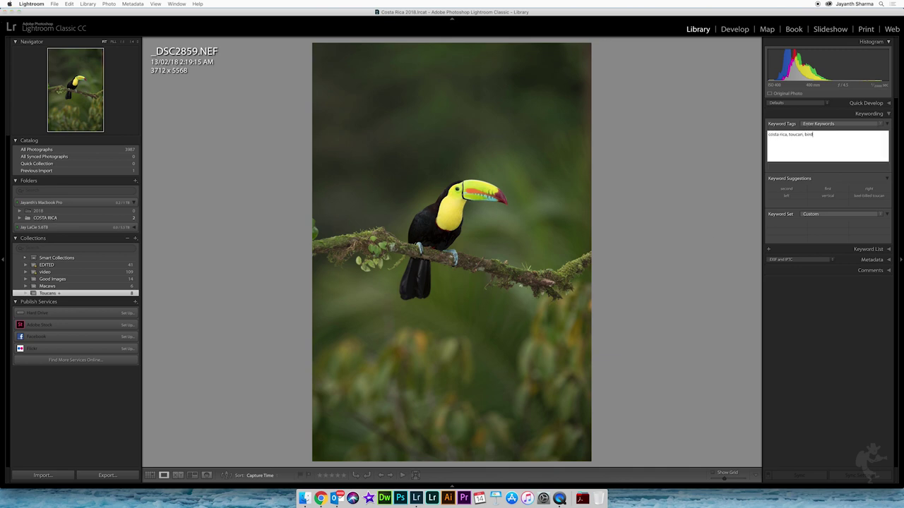
{"action": "key", "text": "Return"}
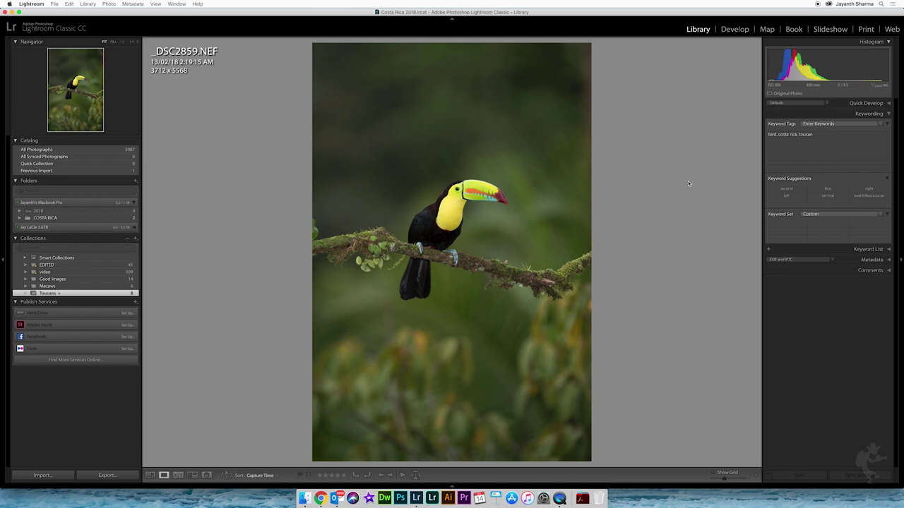
Step: Back in the grid, select and deselect the eight toucan photos, then show All Photographs
{"action": "key", "text": "g"}
{"action": "key", "text": "super+d"}
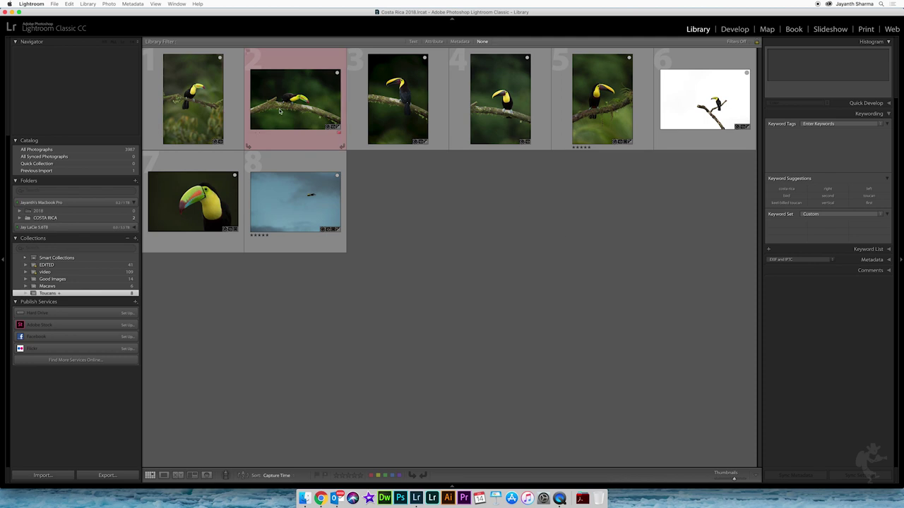
{"action": "key", "text": "super+a"}
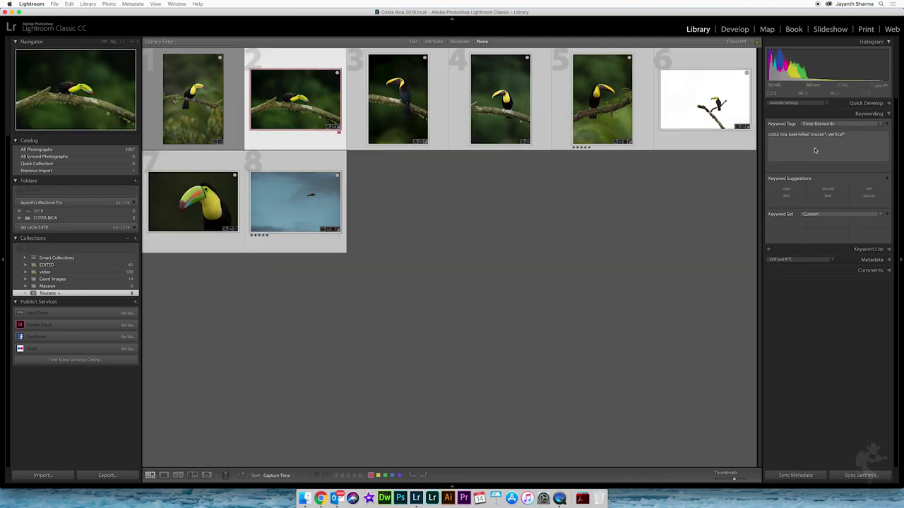
{"action": "mouse_move", "coordinate": [849, 146]}
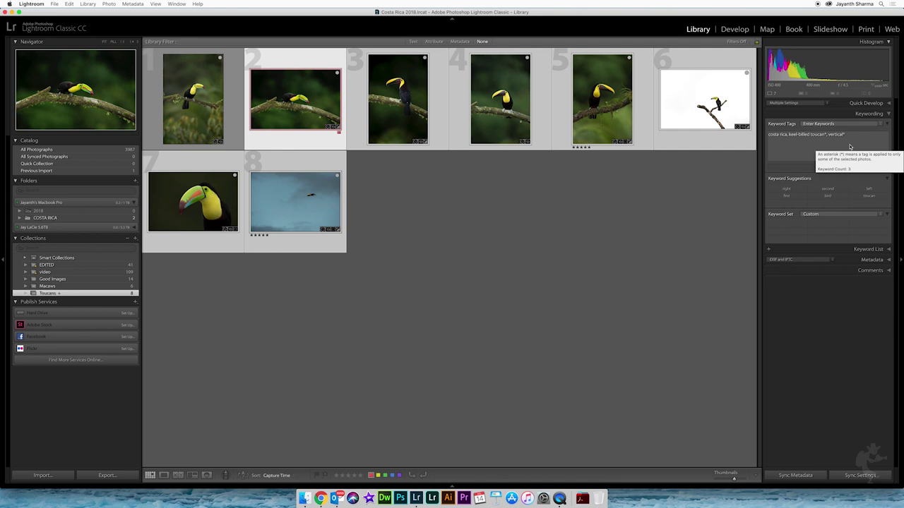
{"action": "left_click", "coordinate": [583, 236]}
{"action": "left_click", "coordinate": [37, 149]}
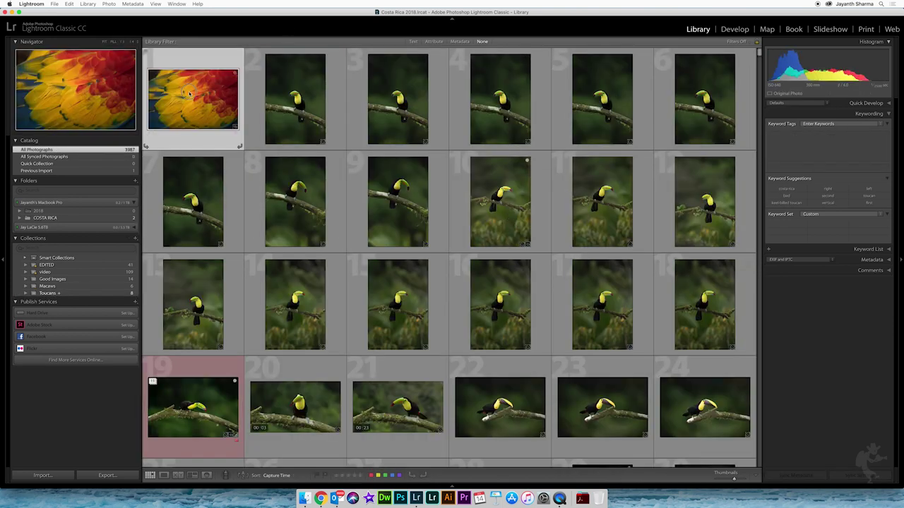
Step: Select the second thumbnail, the toucan perched on a branch, in All Photographs
{"action": "left_click", "coordinate": [291, 113]}
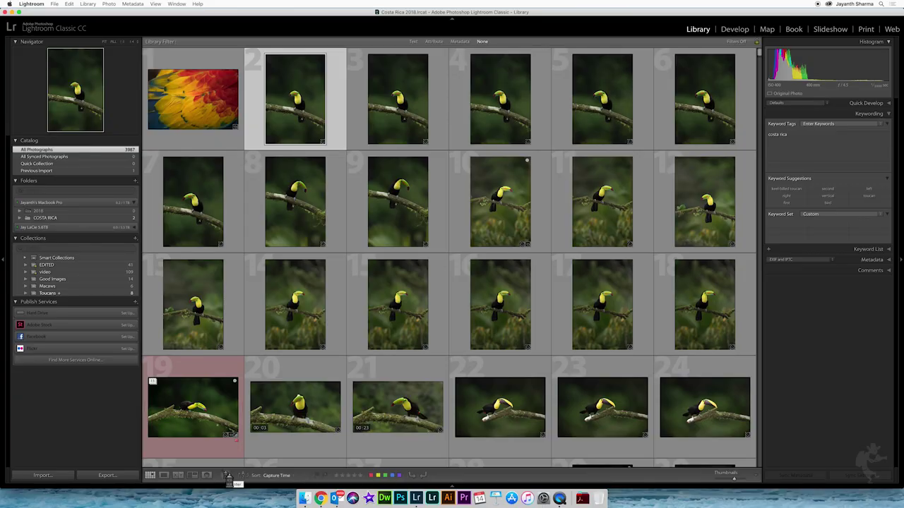
Step: Load the Painter with the keyword 'test' and paint it onto the macaw-feather and second toucan photos
{"action": "left_click", "coordinate": [228, 476]}
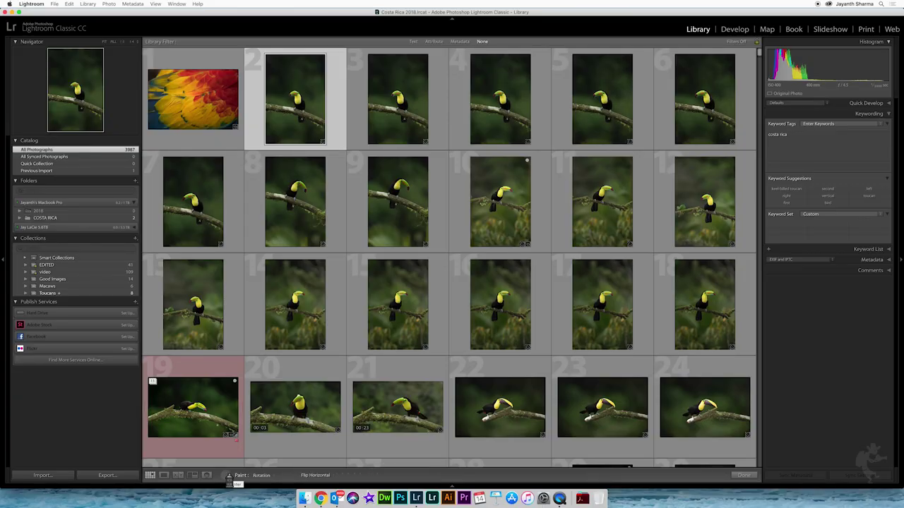
{"action": "left_click", "coordinate": [266, 475]}
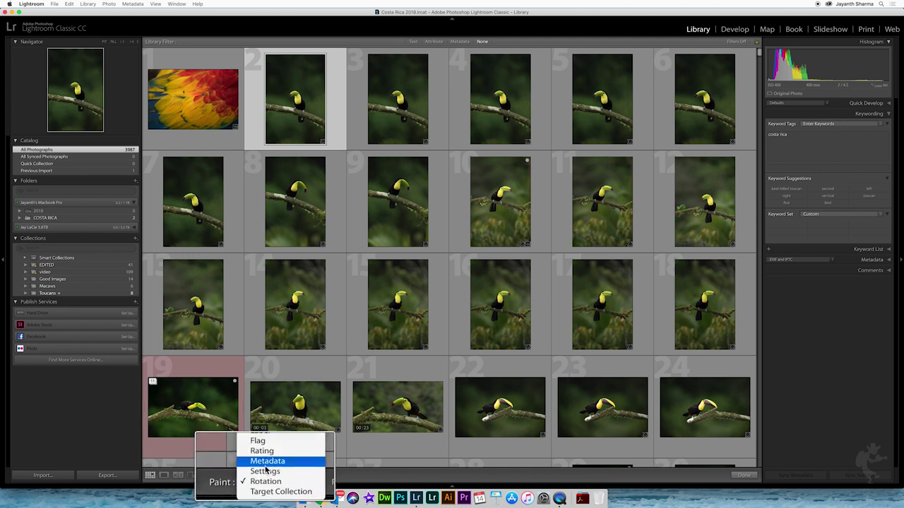
{"action": "left_click", "coordinate": [269, 443]}
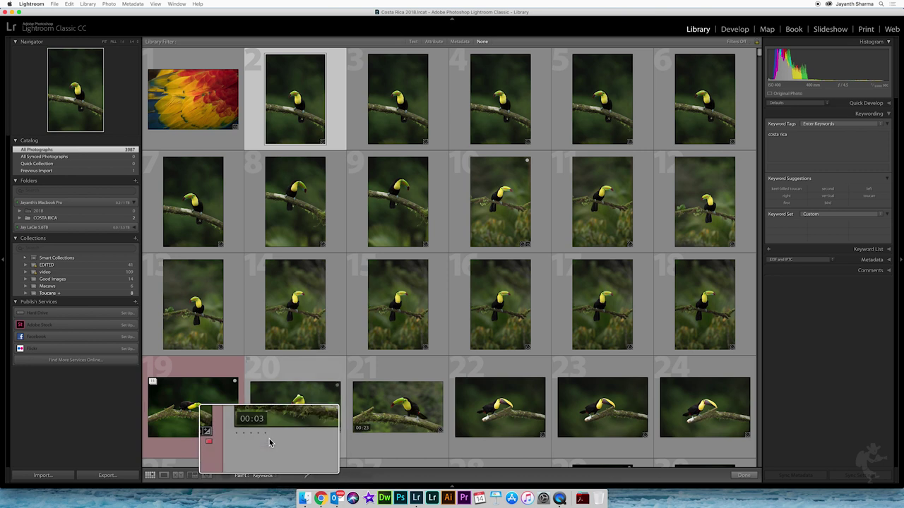
{"action": "left_click", "coordinate": [330, 475]}
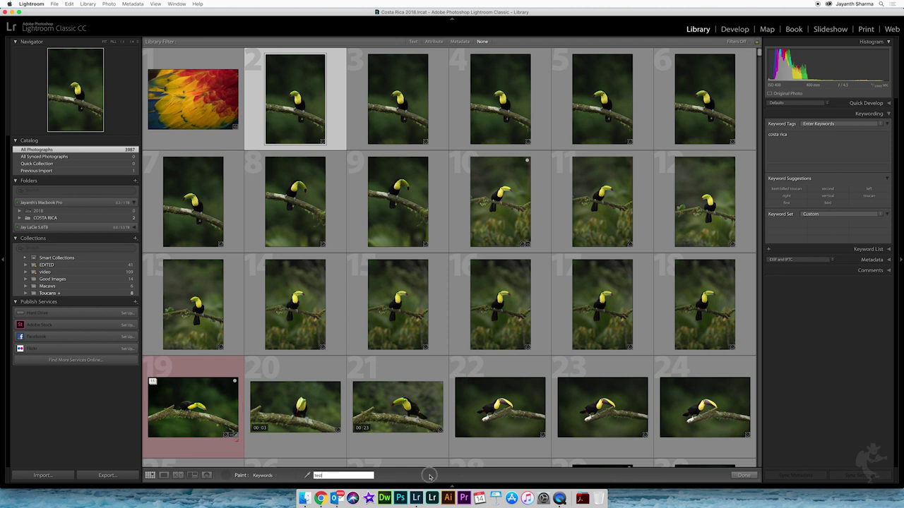
{"action": "left_click", "coordinate": [429, 476]}
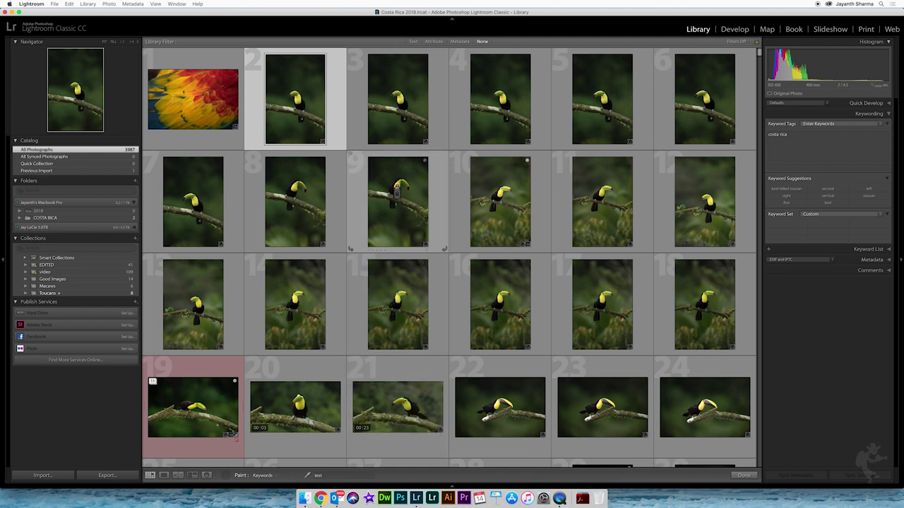
{"action": "left_click", "coordinate": [200, 102]}
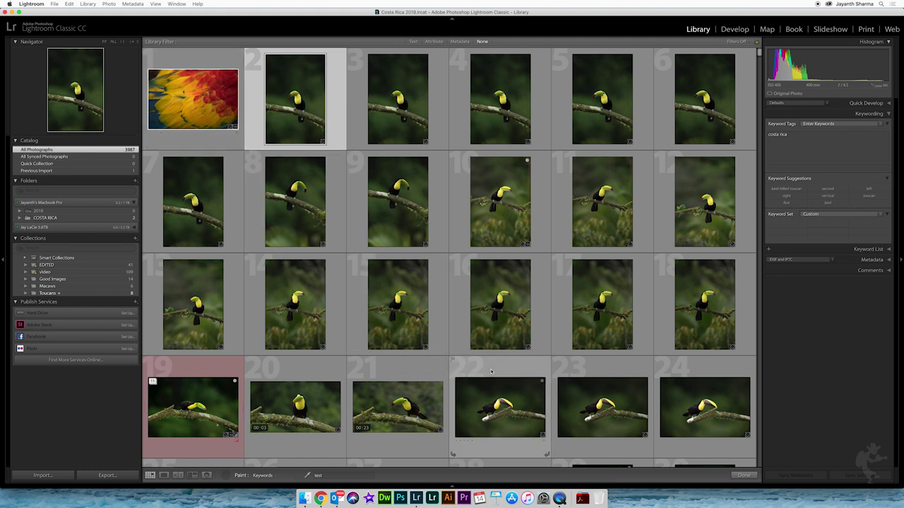
{"action": "left_click", "coordinate": [309, 111]}
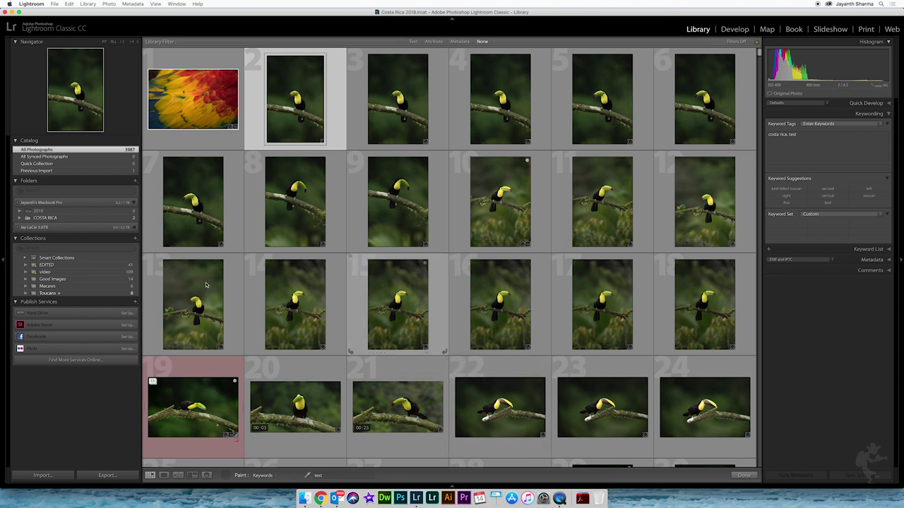
Step: In the Toucans collection, paint the keyword 'toucan' onto all eight thumbnails
{"action": "left_click", "coordinate": [48, 293]}
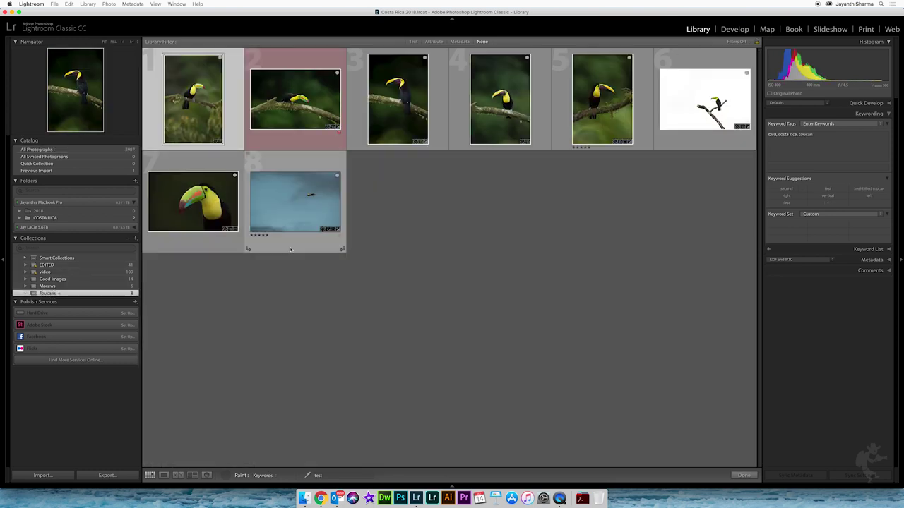
{"action": "left_click", "coordinate": [318, 475]}
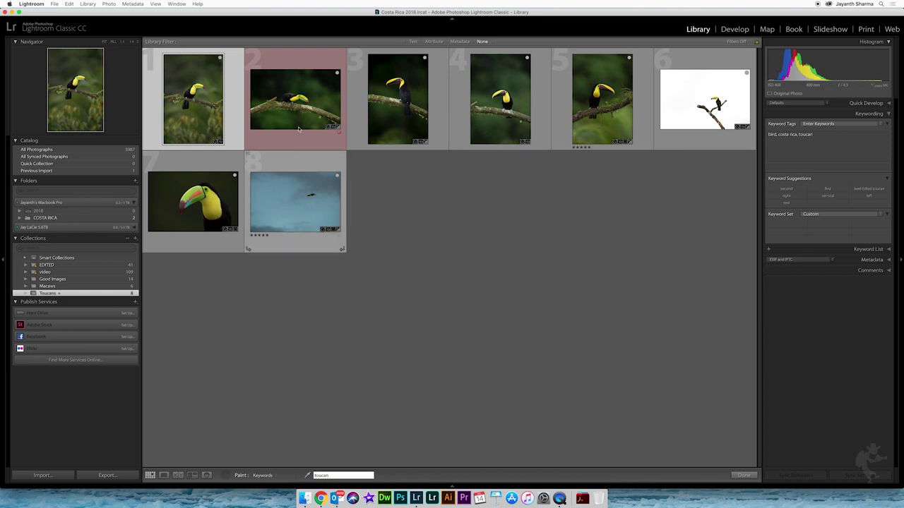
{"action": "left_click", "coordinate": [310, 91]}
{"action": "left_click", "coordinate": [399, 107]}
{"action": "left_click", "coordinate": [506, 106]}
{"action": "left_click", "coordinate": [602, 106]}
{"action": "left_click", "coordinate": [710, 109]}
{"action": "left_click", "coordinate": [305, 195]}
{"action": "left_click", "coordinate": [168, 202]}
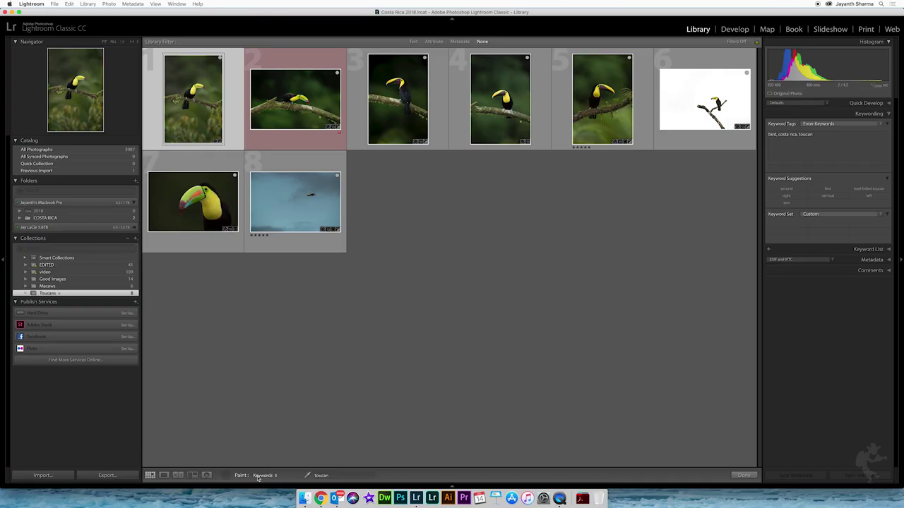
{"action": "left_click", "coordinate": [260, 476]}
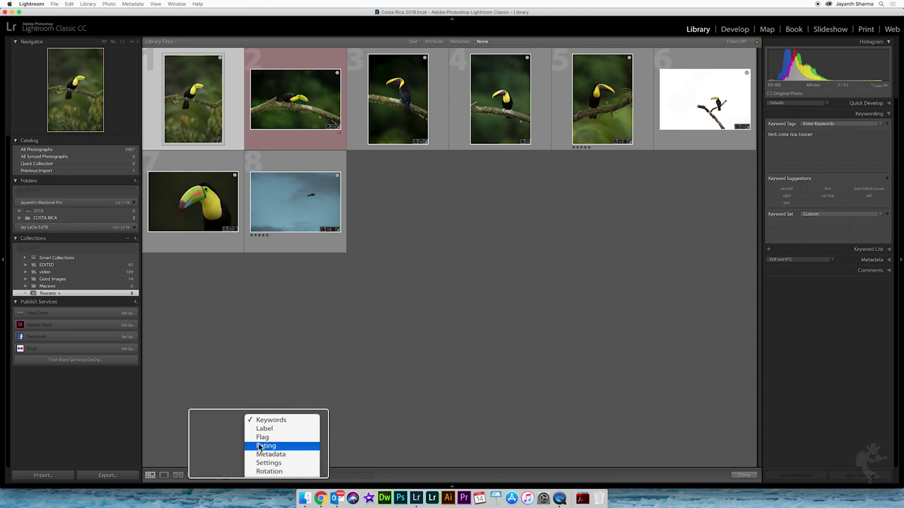
Step: Set the Painter to a five-star rating and paint it onto the close-up and photos 1, 3, 4 and 6
{"action": "left_click", "coordinate": [322, 477]}
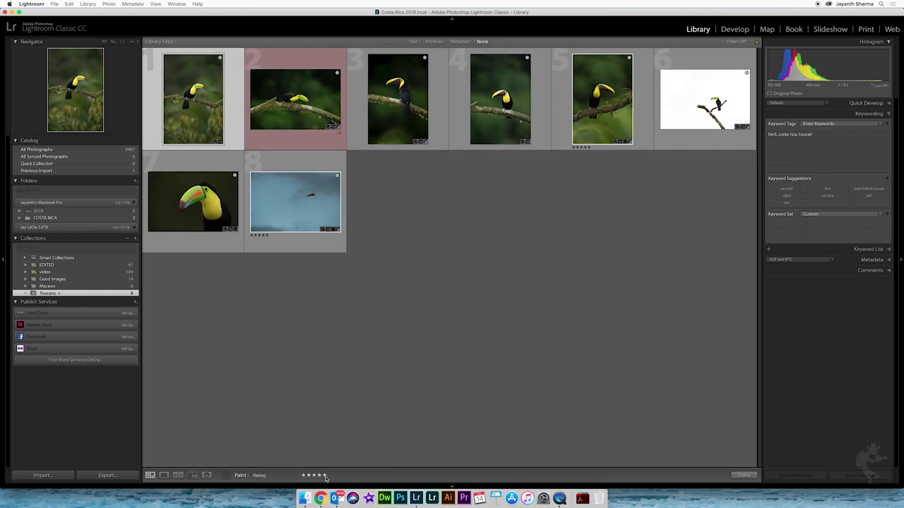
{"action": "left_click", "coordinate": [199, 205]}
{"action": "left_click", "coordinate": [188, 128]}
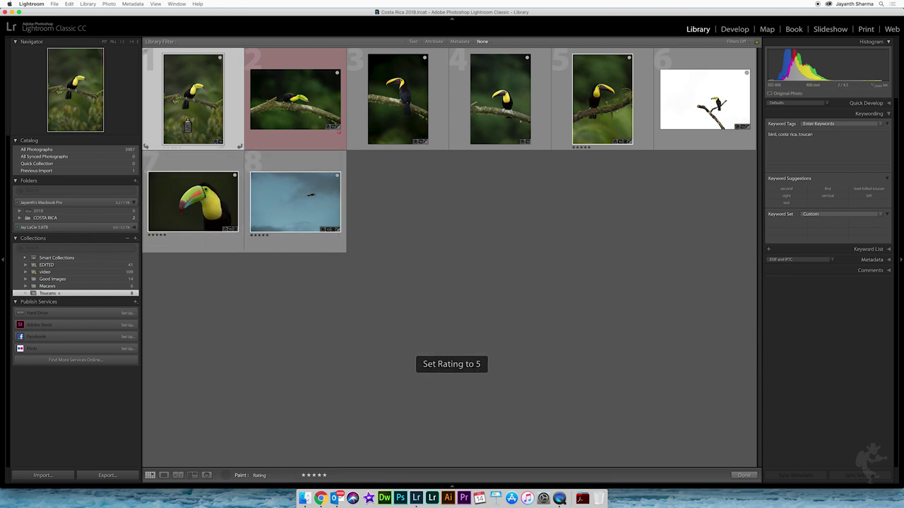
{"action": "left_click", "coordinate": [396, 114]}
{"action": "left_click", "coordinate": [514, 121]}
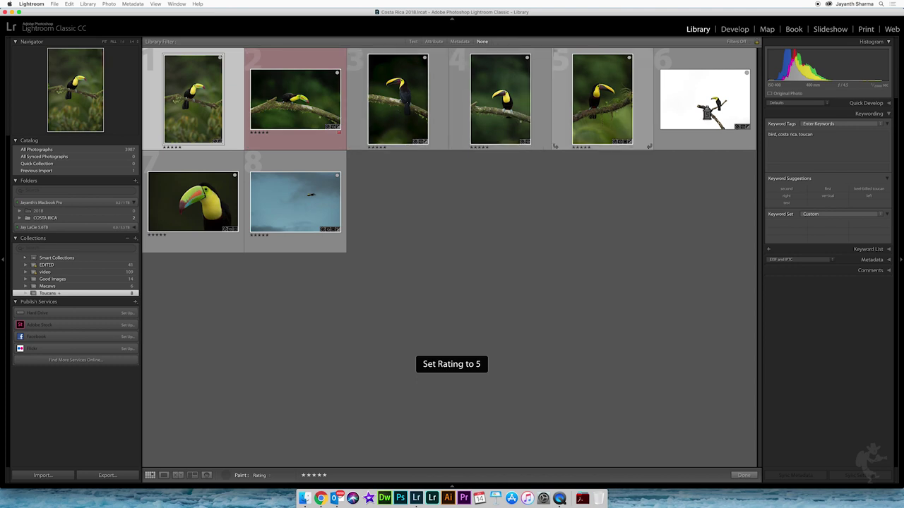
{"action": "left_click", "coordinate": [716, 111]}
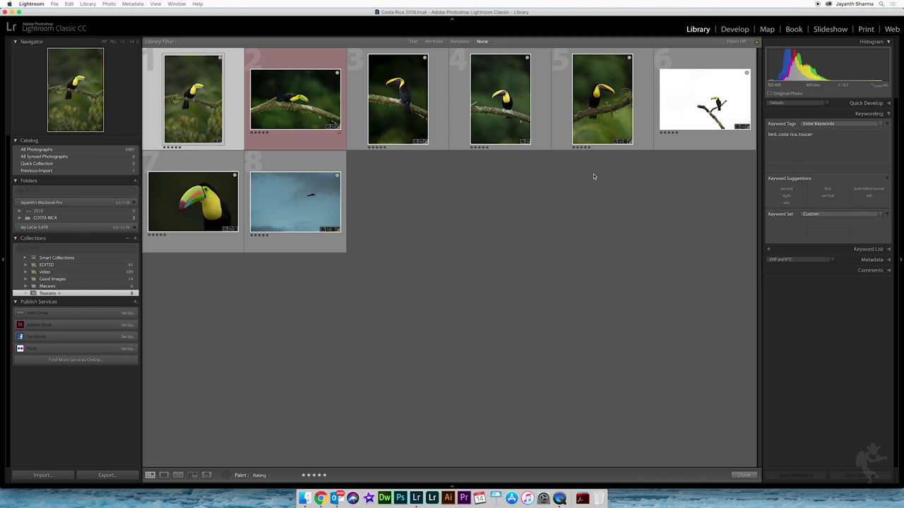
Step: Review the Painter's Paint options without changing them, then exit the Painter with Done
{"action": "left_click", "coordinate": [261, 476]}
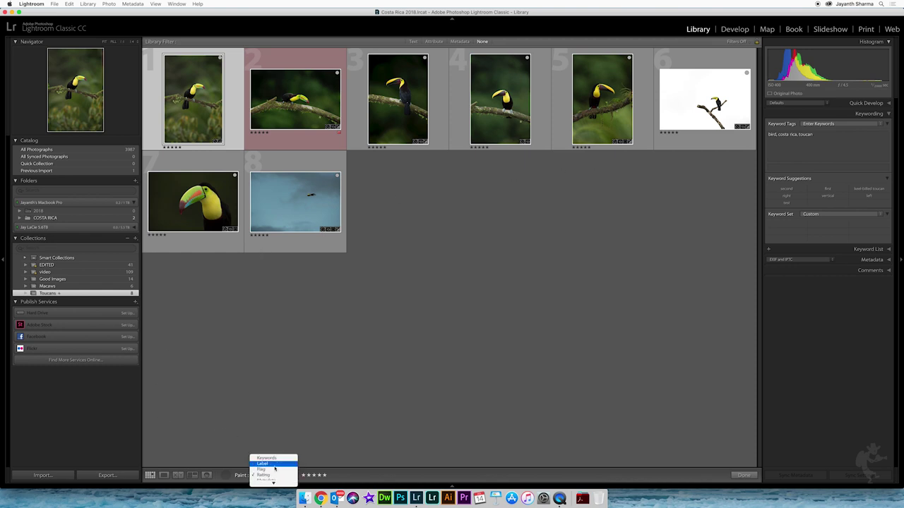
{"action": "mouse_move", "coordinate": [272, 481]}
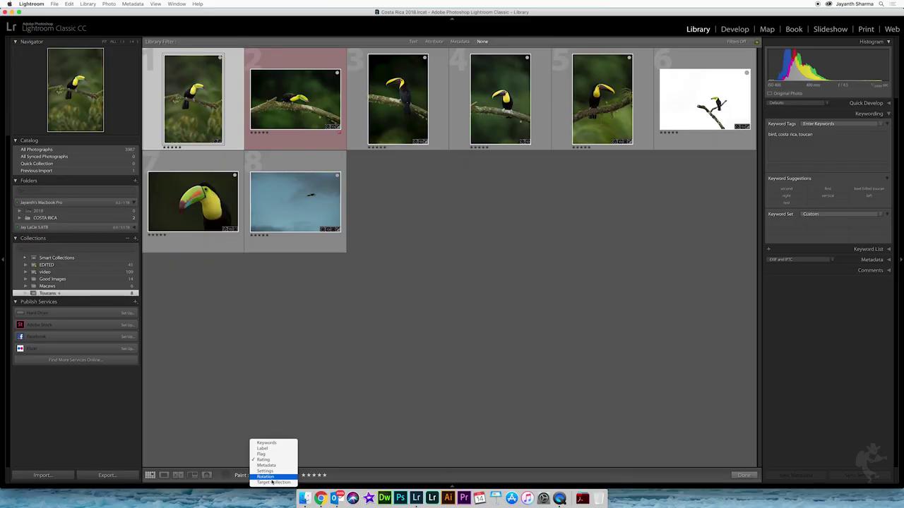
{"action": "left_click", "coordinate": [240, 427]}
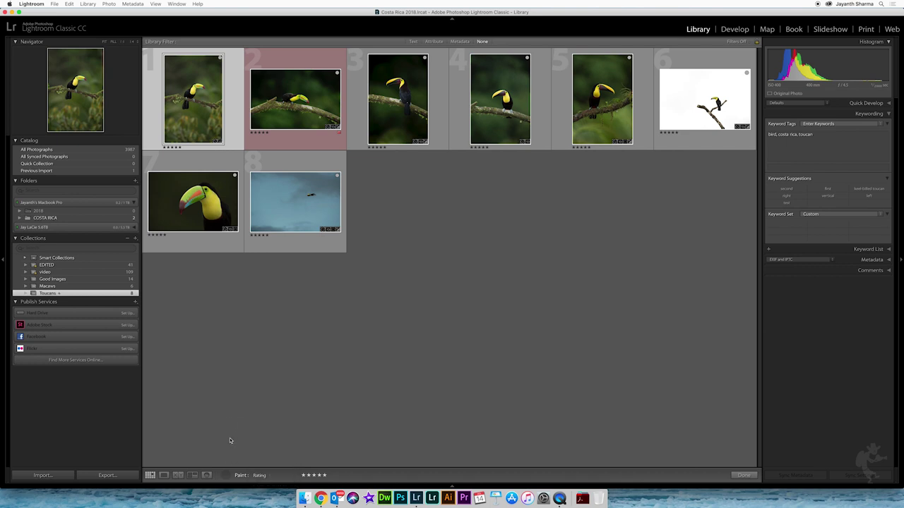
{"action": "left_click", "coordinate": [228, 477]}
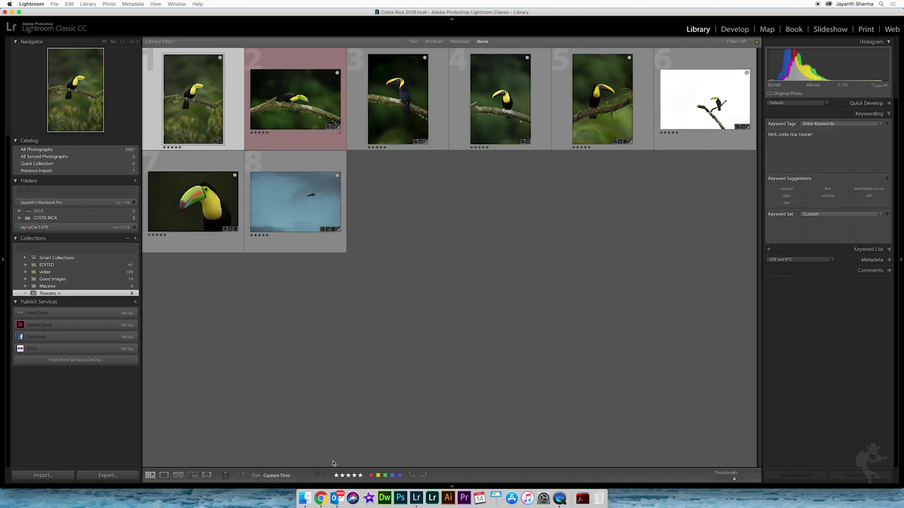